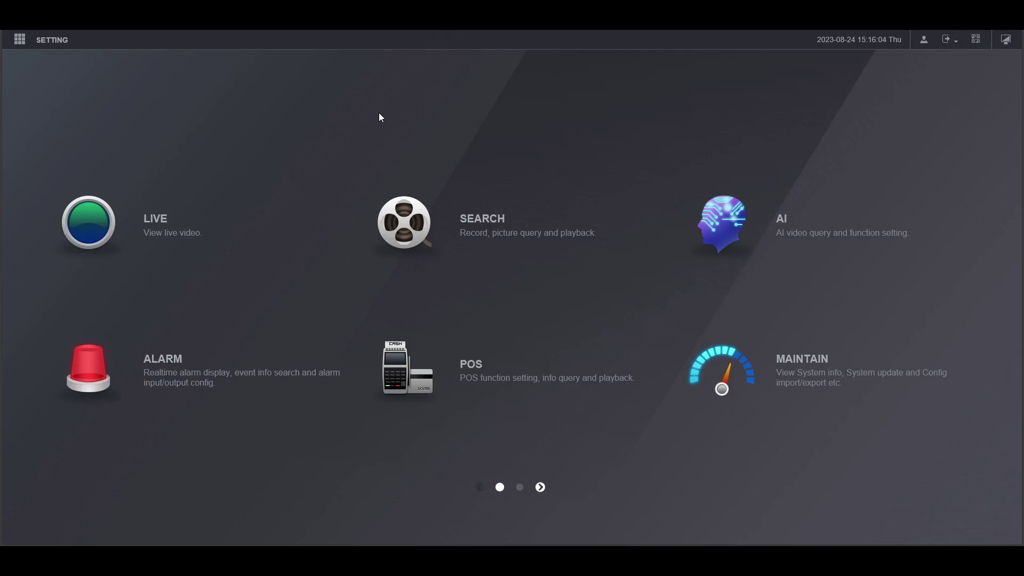
# Step: Go from AI Search to the Smart Plan page under Parameters
pyautogui.click(786, 244)
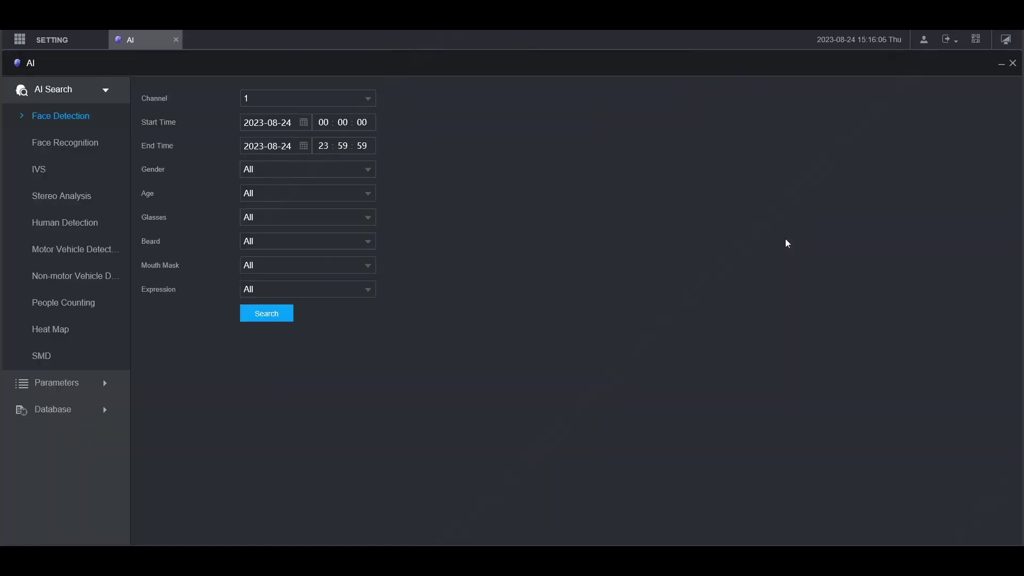
pyautogui.click(107, 92)
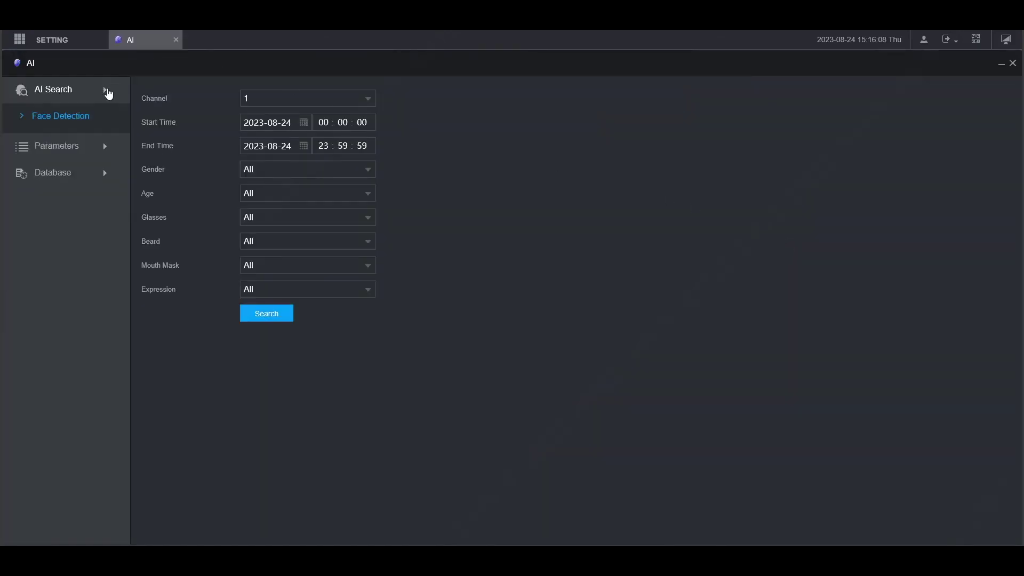
pyautogui.click(105, 121)
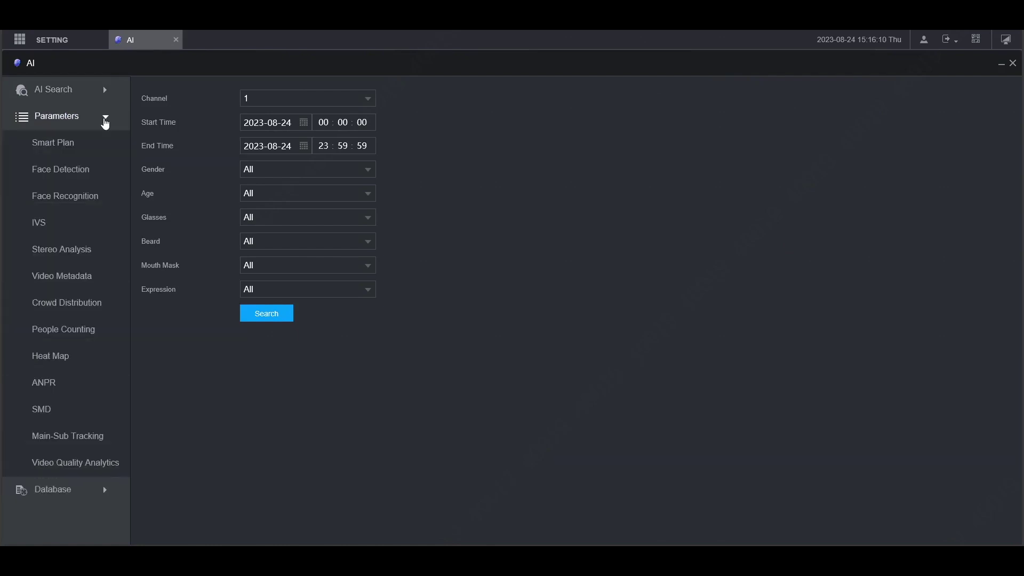
pyautogui.click(55, 147)
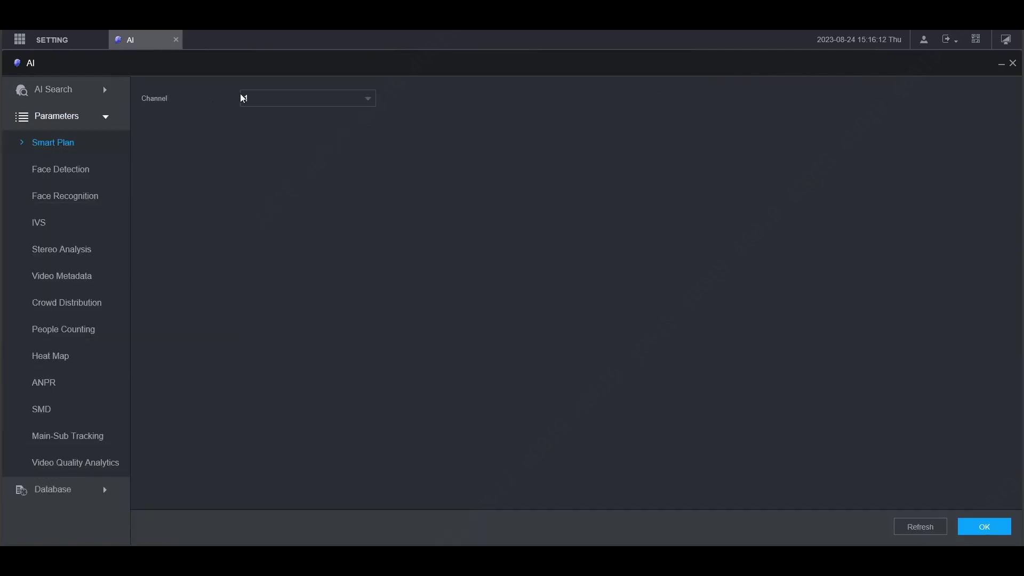
# Step: With Channel 1 selected, switch on the IVS smart plan and save it
pyautogui.click(259, 96)
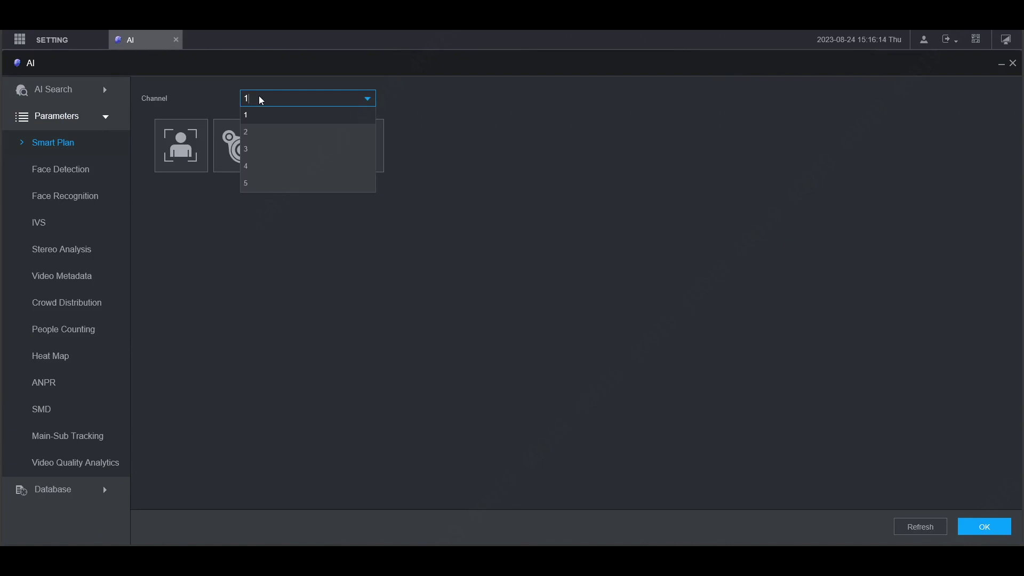
pyautogui.click(259, 96)
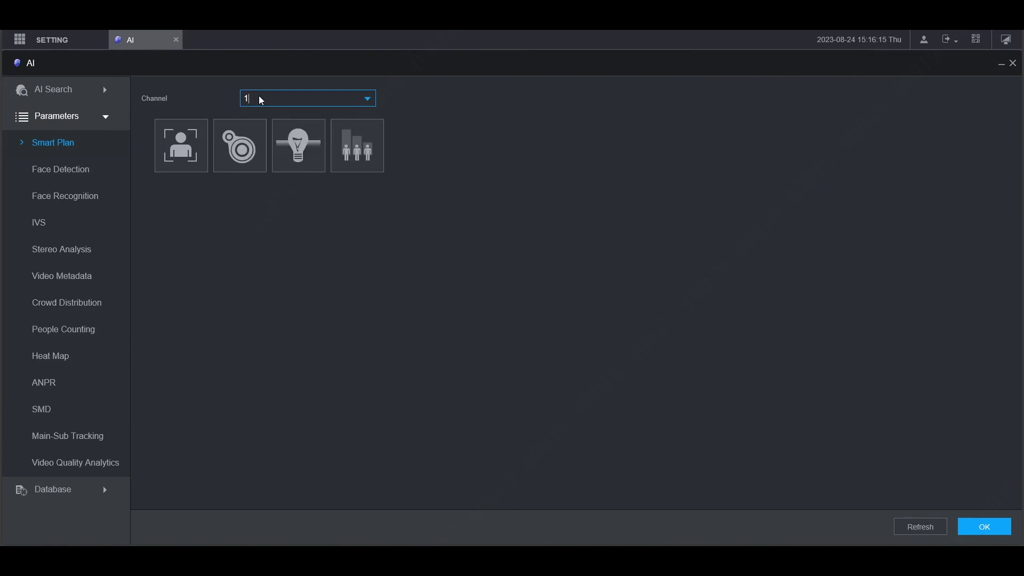
pyautogui.click(298, 147)
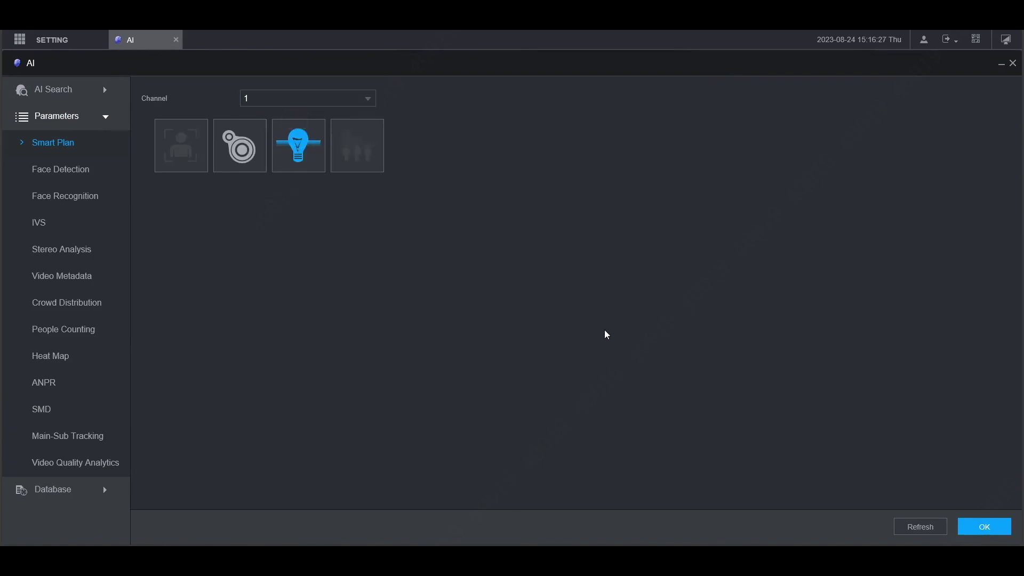
pyautogui.click(1005, 532)
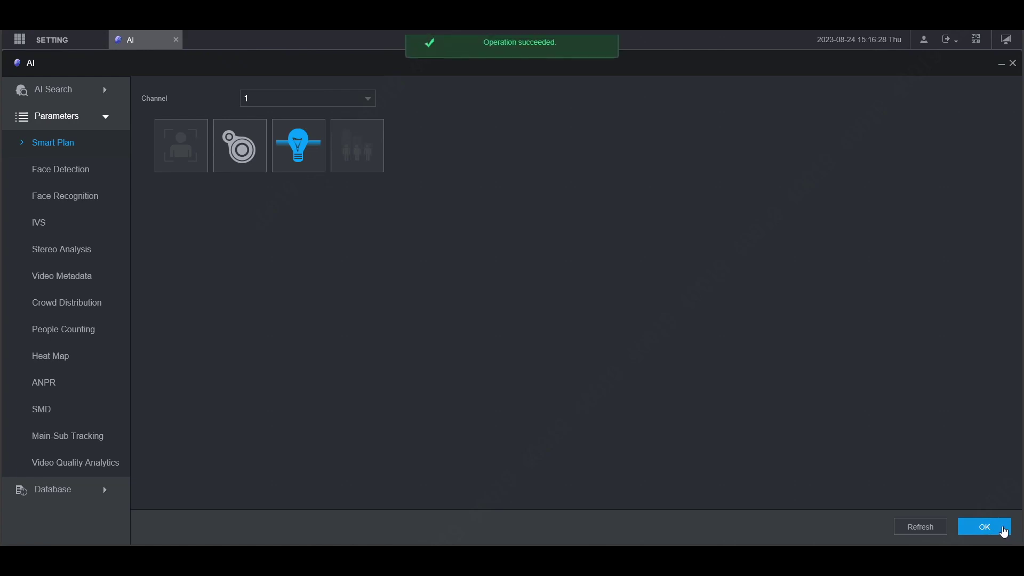
# Step: Open the IVS rule settings for Channel 1 with type AI by Camera
pyautogui.click(33, 226)
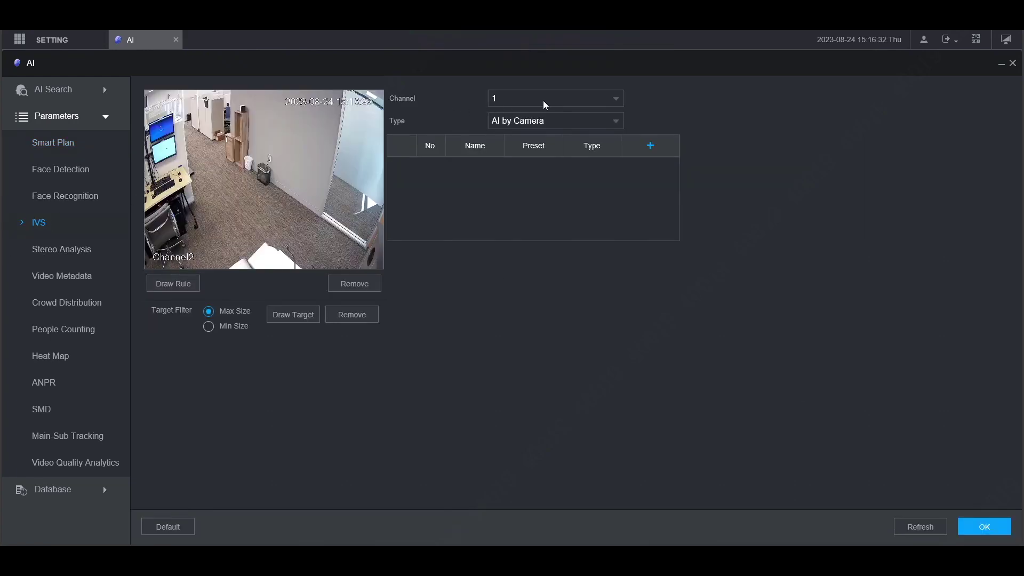
pyautogui.click(545, 105)
pyautogui.click(544, 102)
pyautogui.click(524, 123)
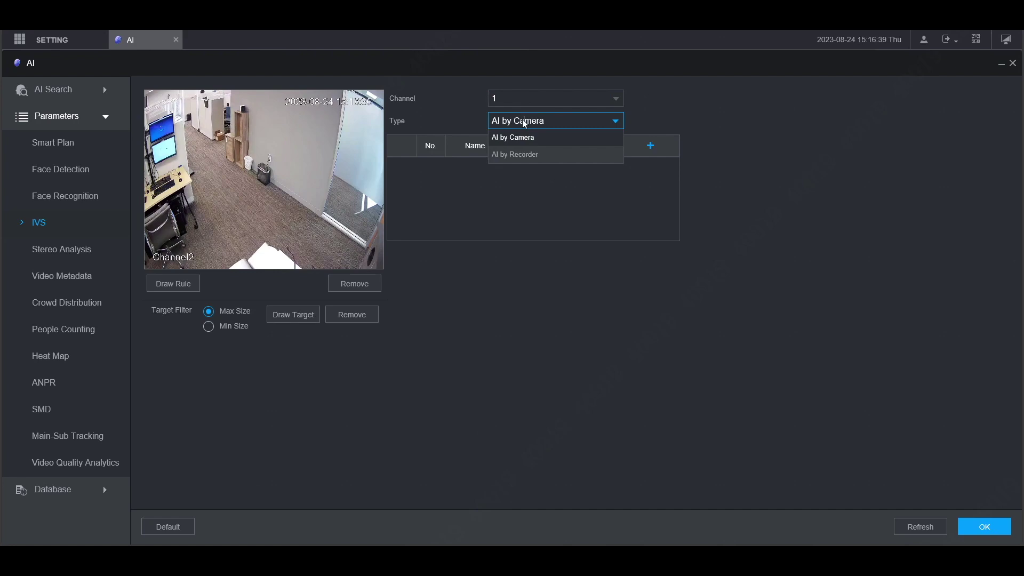
pyautogui.click(525, 122)
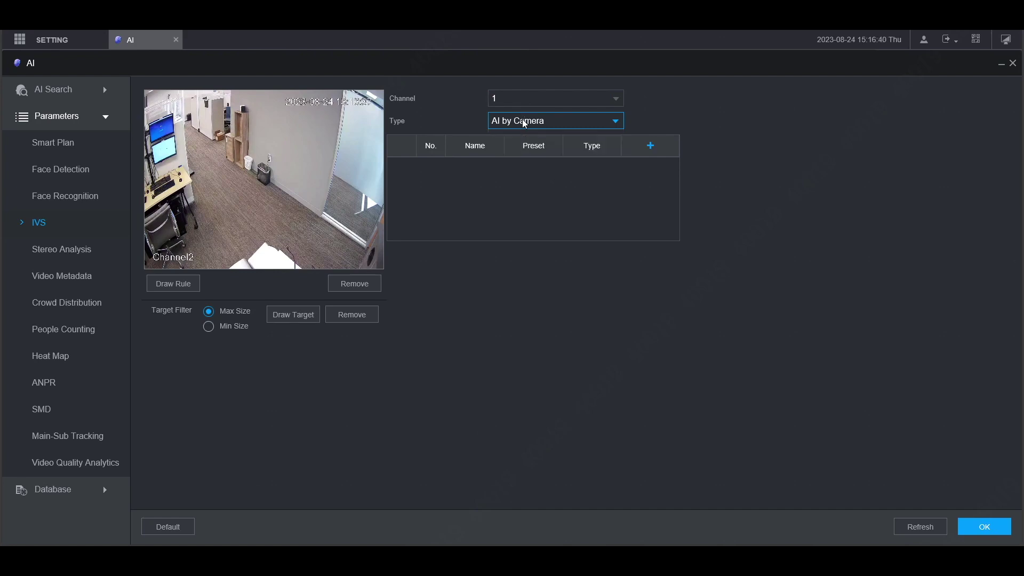
# Step: Add Rule1 and set its rule type to Intrusion
pyautogui.click(651, 150)
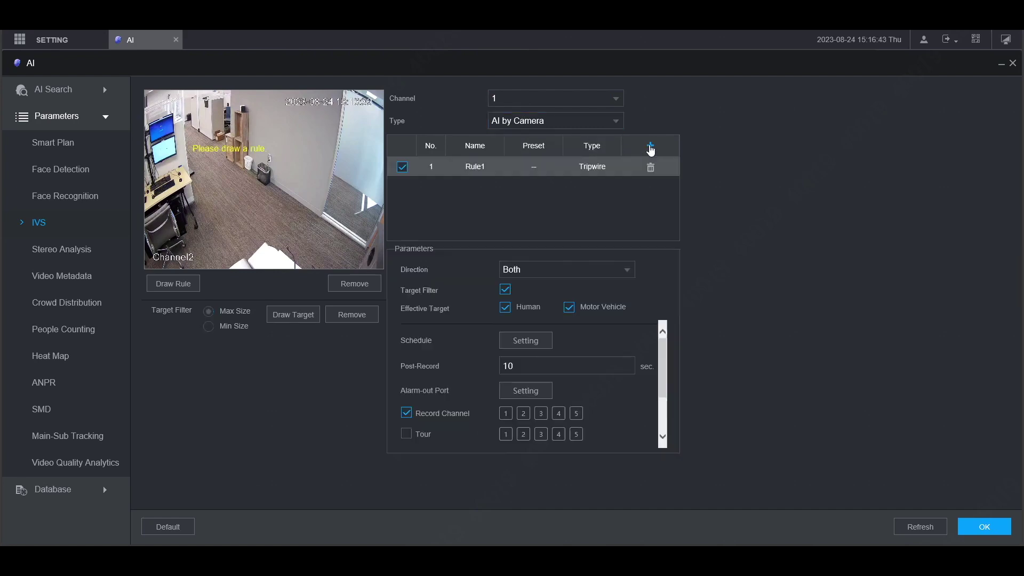
pyautogui.click(586, 169)
pyautogui.click(586, 169)
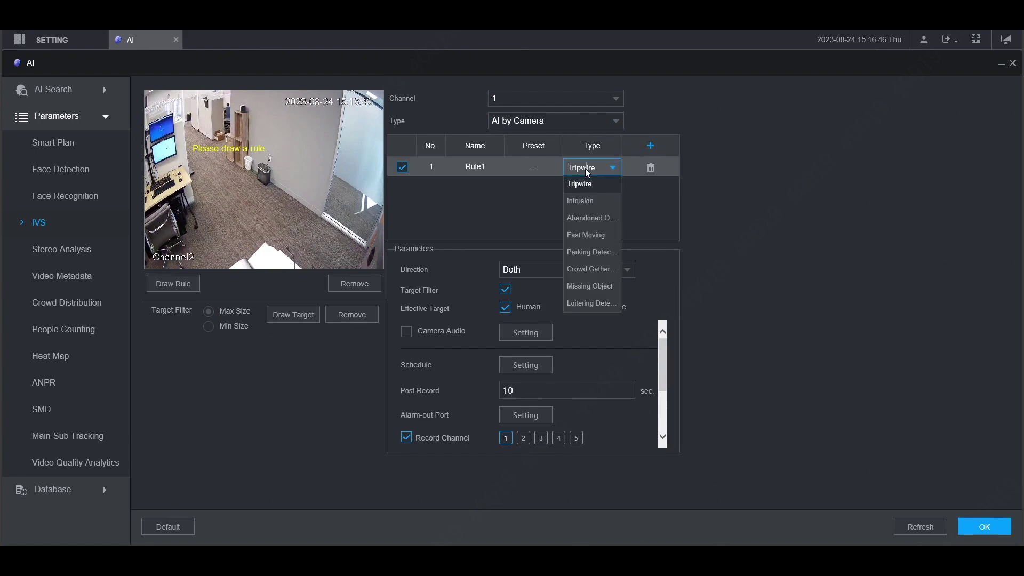
pyautogui.click(587, 202)
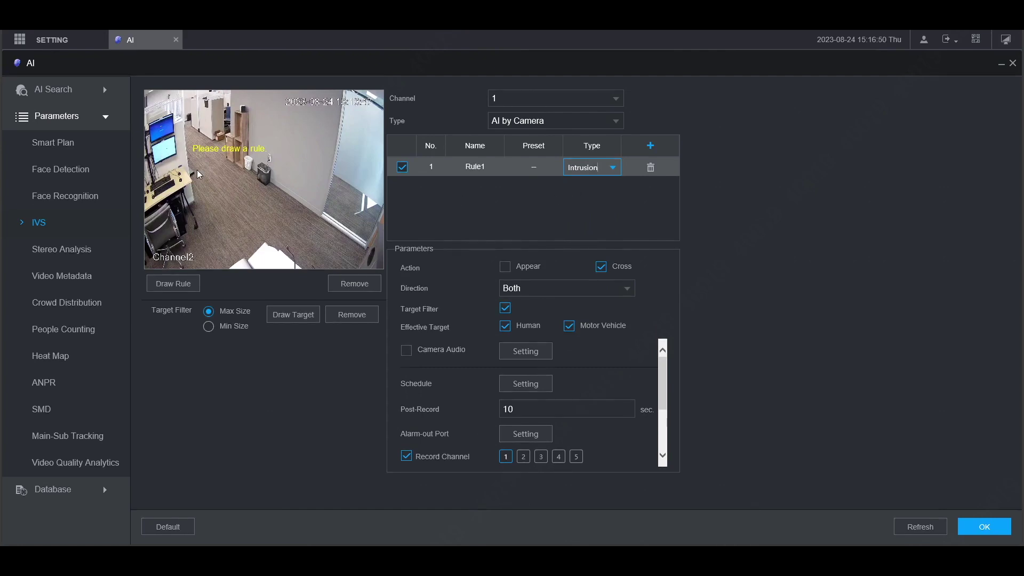
# Step: Outline a seven-corner intrusion polygon around the desk and office floor in Channel 1's preview
pyautogui.click(222, 150)
pyautogui.click(191, 168)
pyautogui.click(197, 192)
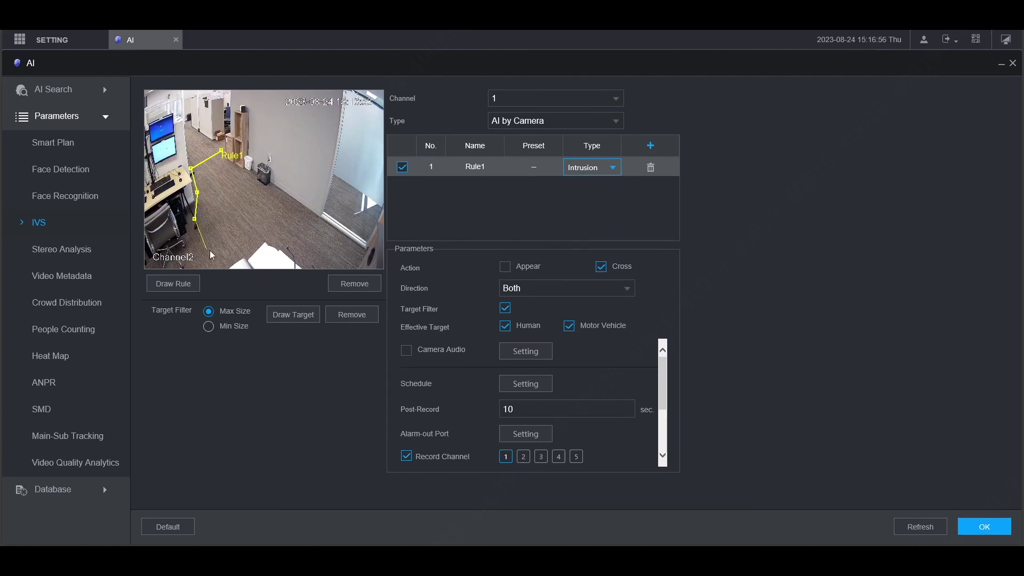
pyautogui.click(227, 262)
pyautogui.click(271, 232)
pyautogui.click(293, 252)
pyautogui.click(315, 217)
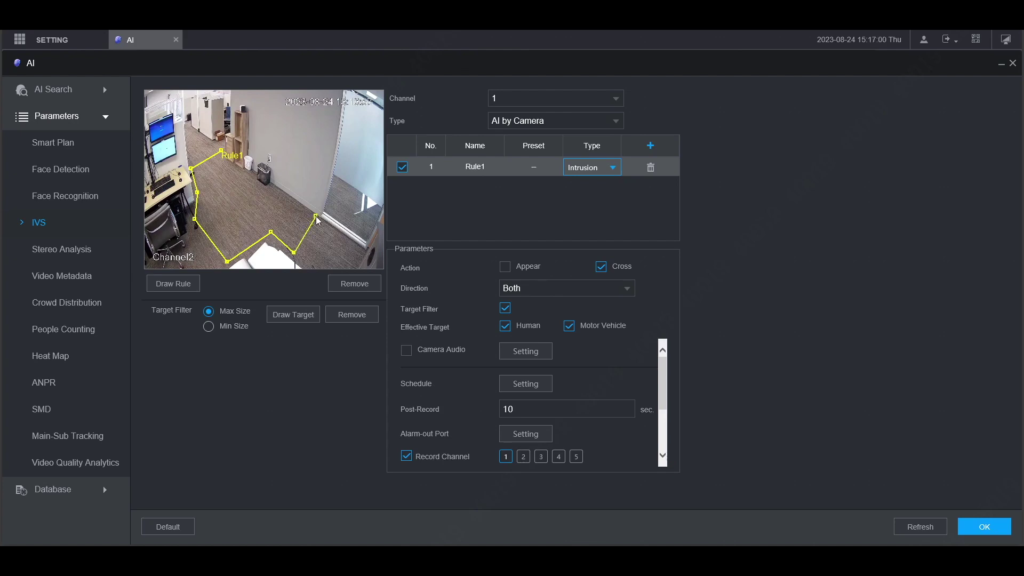
pyautogui.rightClick(316, 217)
# Step: Draw the Max Size target box over the floor, then show Rule1's zone again
pyautogui.click(296, 319)
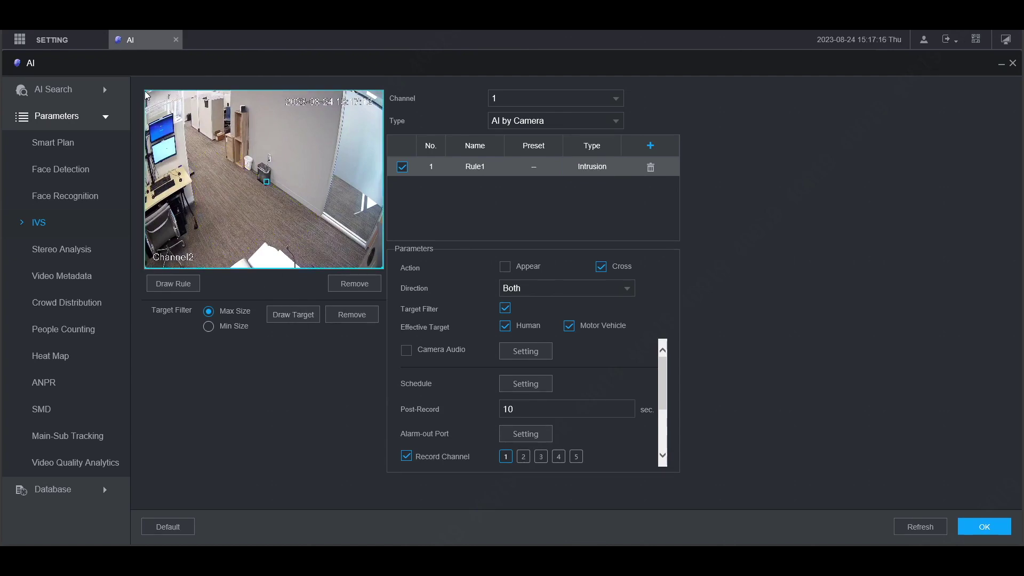
pyautogui.moveTo(145, 90)
pyautogui.mouseDown()
pyautogui.moveTo(206, 145)
pyautogui.moveTo(145, 88)
pyautogui.mouseUp()
pyautogui.moveTo(270, 184)
pyautogui.mouseDown()
pyautogui.moveTo(296, 207)
pyautogui.moveTo(269, 185)
pyautogui.mouseUp()
pyautogui.click(178, 283)
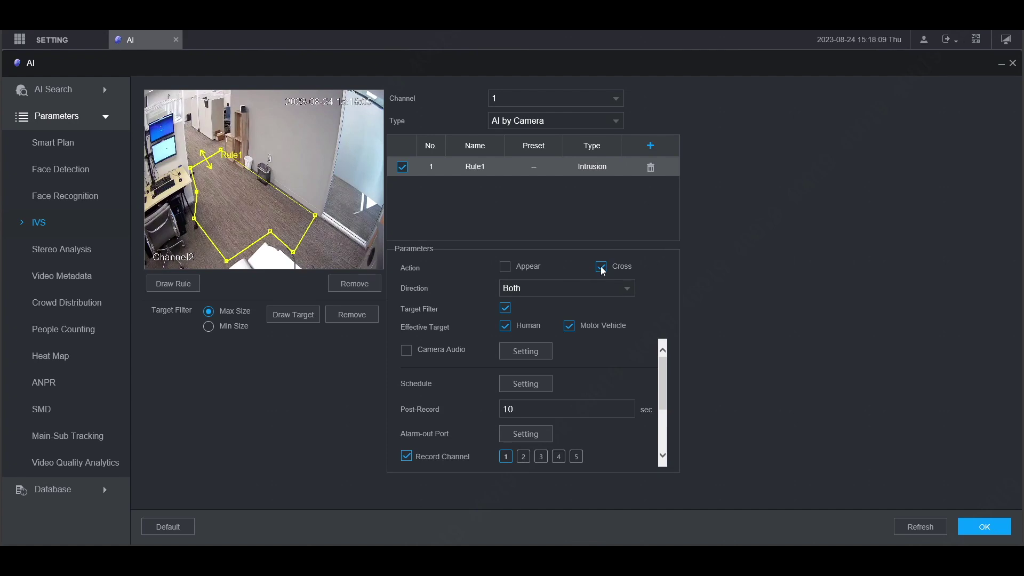
# Step: Keep direction Both, enable Target Filter, and untick Human, leaving Motor Vehicle ticked
pyautogui.click(520, 287)
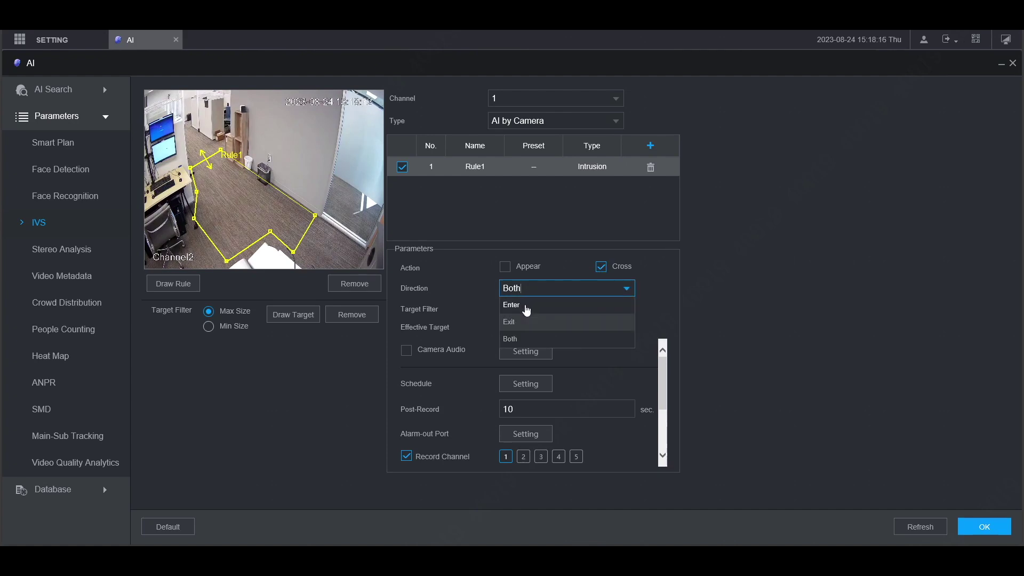
pyautogui.click(529, 339)
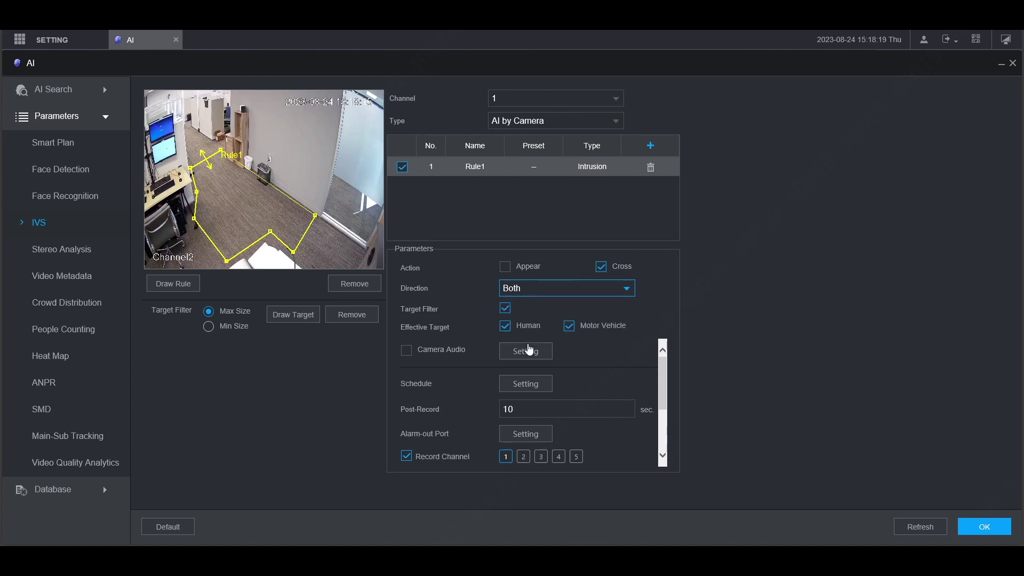
pyautogui.click(505, 308)
pyautogui.click(568, 327)
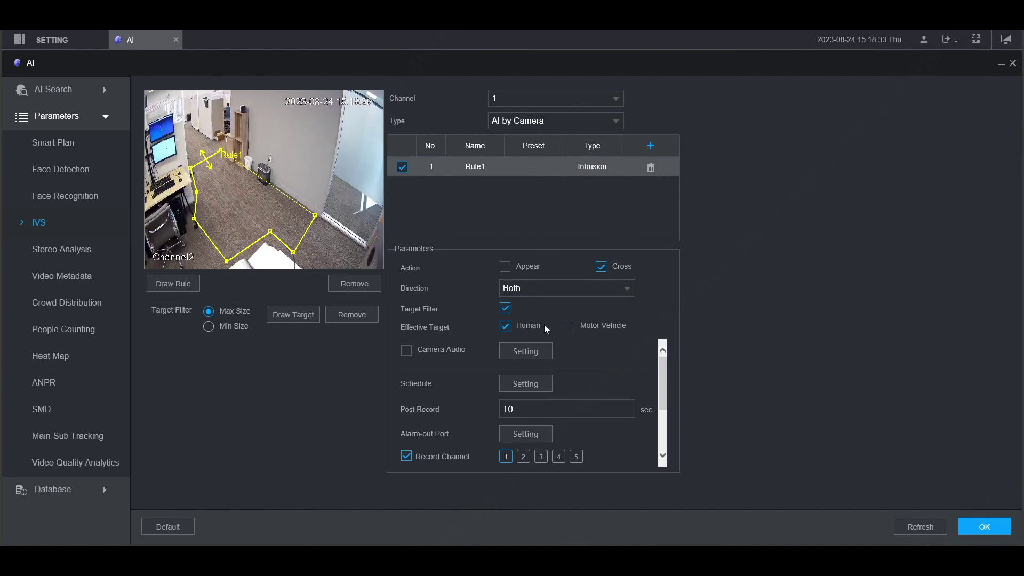
pyautogui.click(569, 327)
pyautogui.click(507, 327)
# Step: Re-tick Human, enable Camera Audio, and confirm its alarm.wav tone plays 3 times
pyautogui.click(509, 330)
pyautogui.click(408, 351)
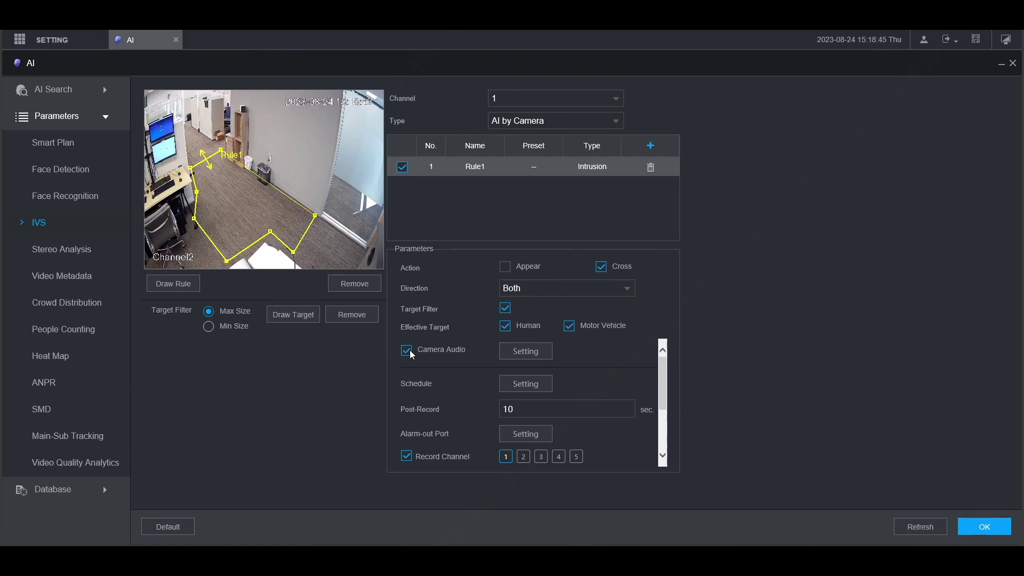
pyautogui.click(511, 354)
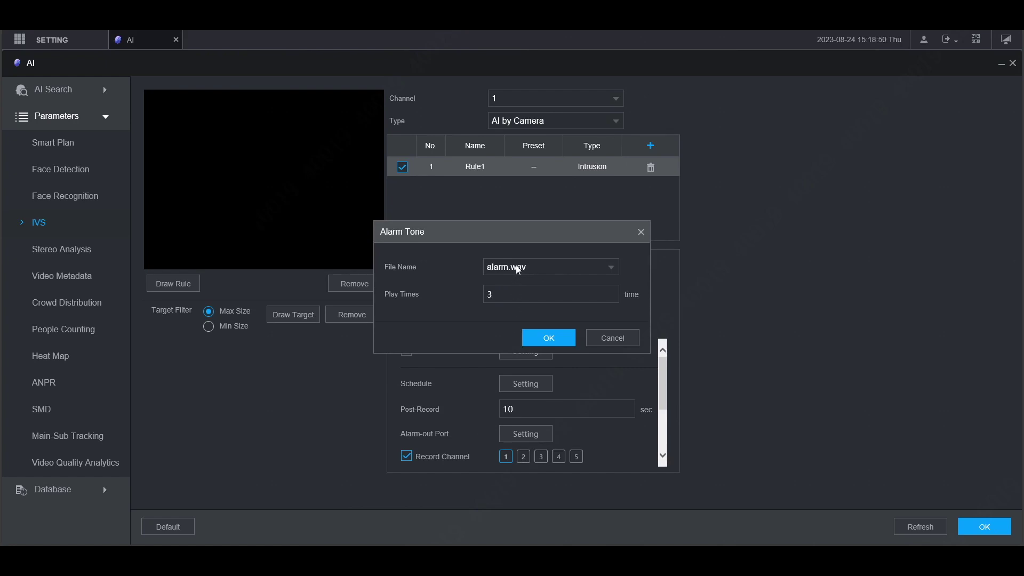
pyautogui.click(558, 340)
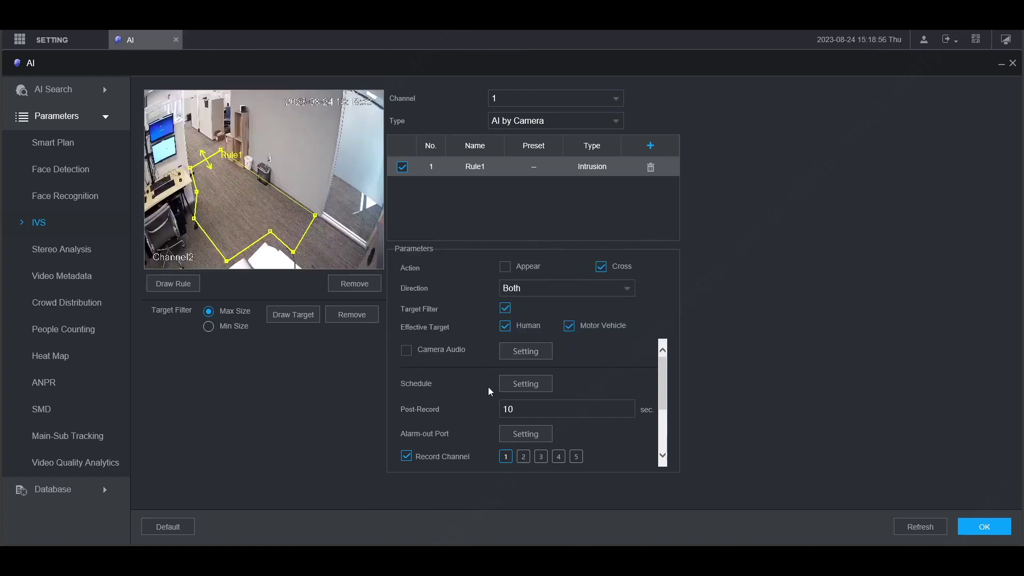
pyautogui.click(515, 388)
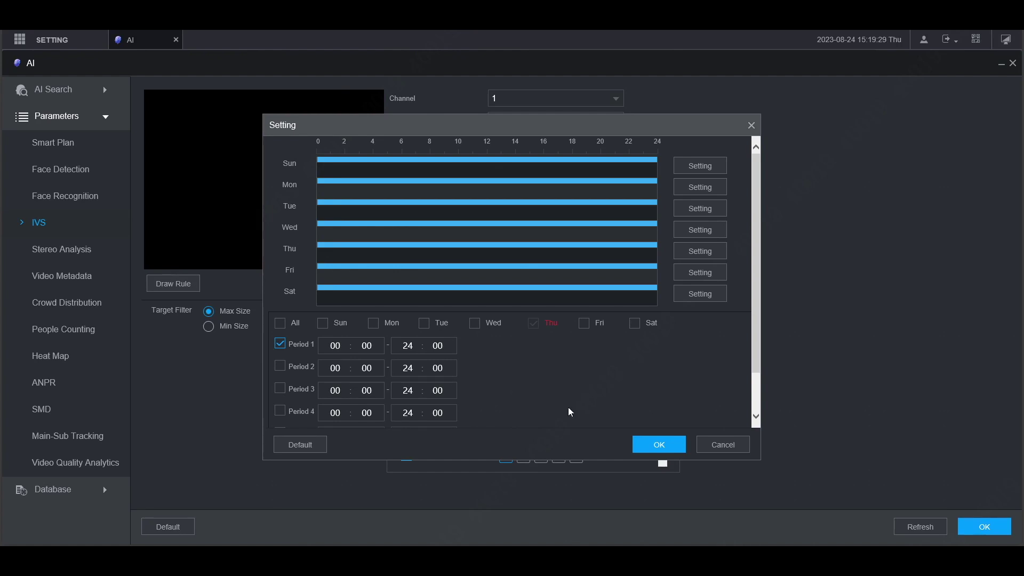
pyautogui.click(659, 445)
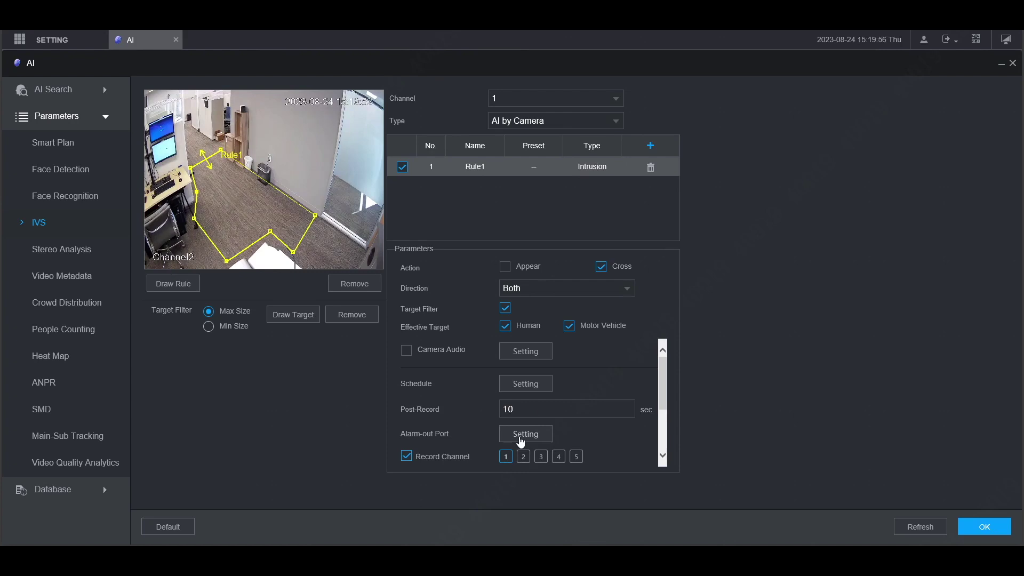
pyautogui.click(521, 436)
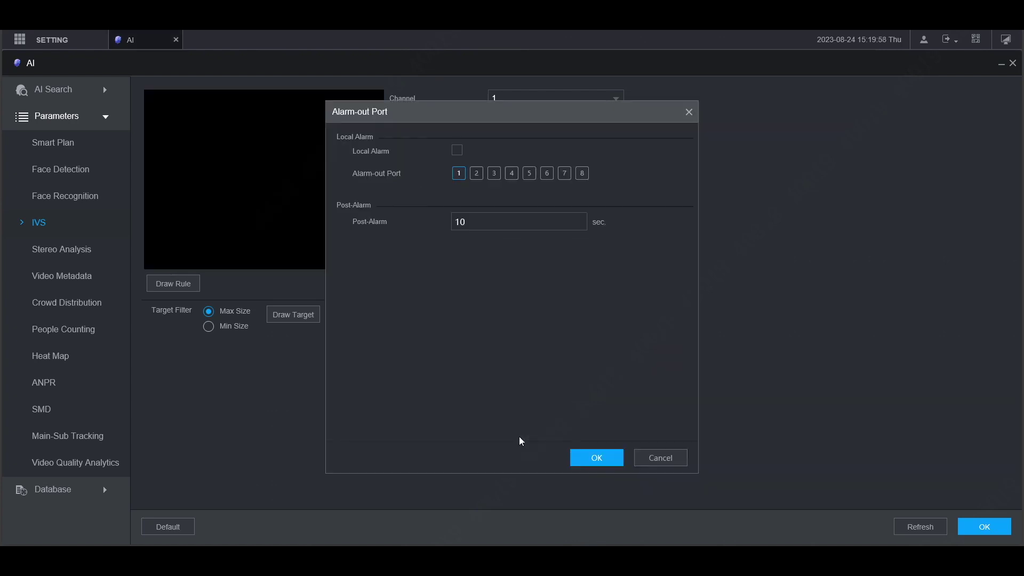
pyautogui.click(457, 151)
pyautogui.click(457, 152)
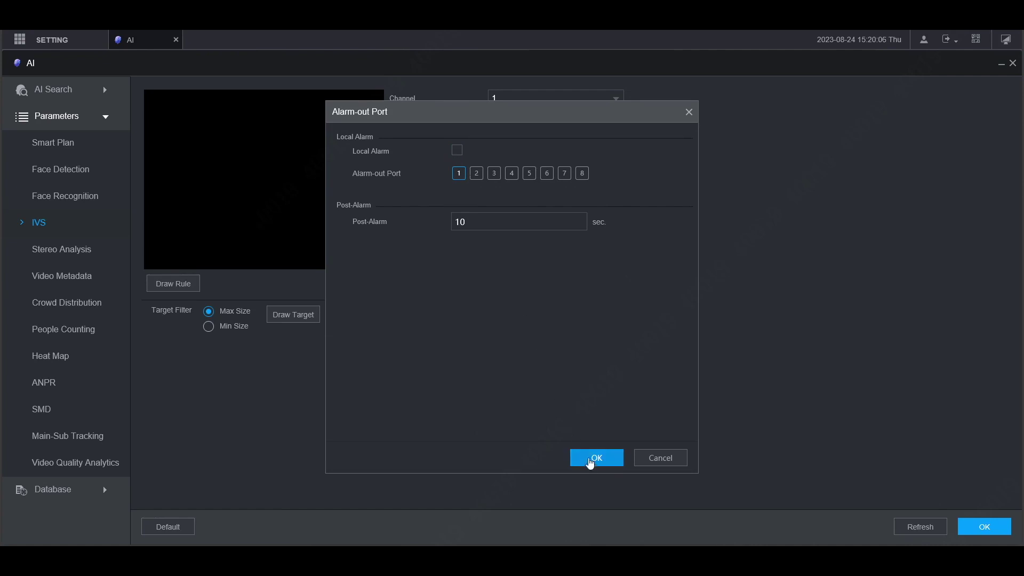
pyautogui.click(597, 459)
pyautogui.scroll(-1, 552, 422)
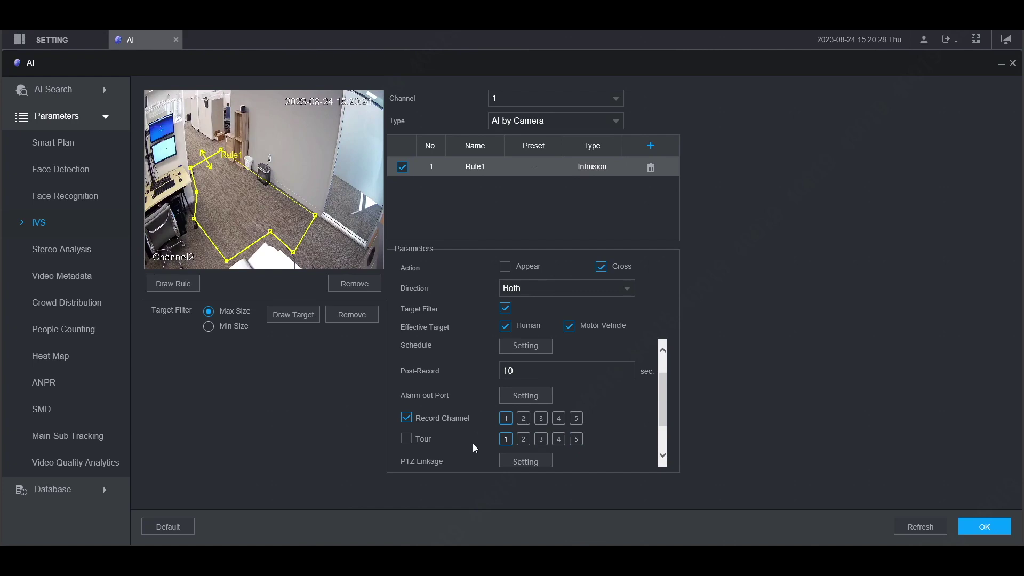
pyautogui.scroll(-3, 472, 443)
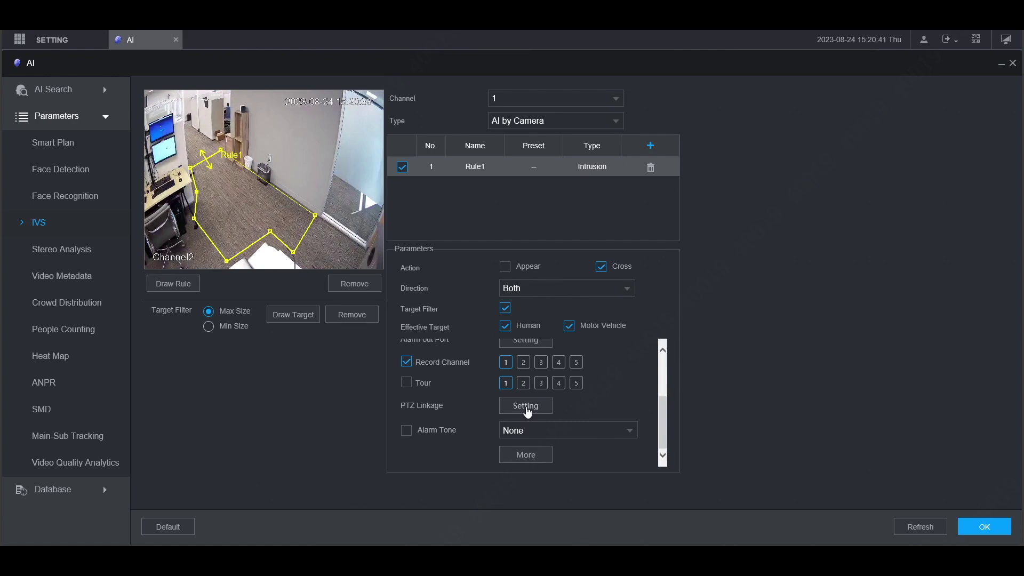
pyautogui.click(526, 406)
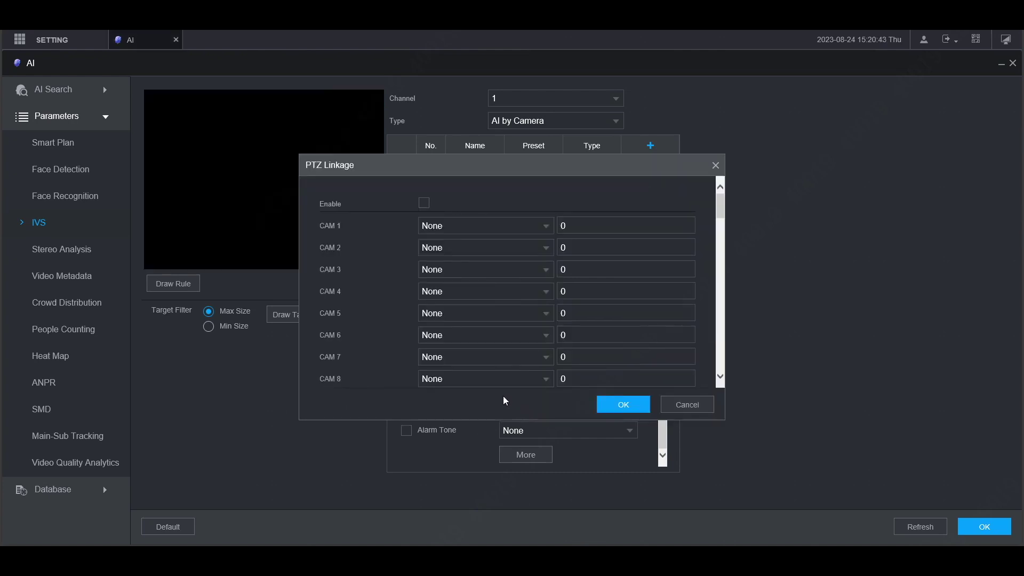
pyautogui.click(453, 293)
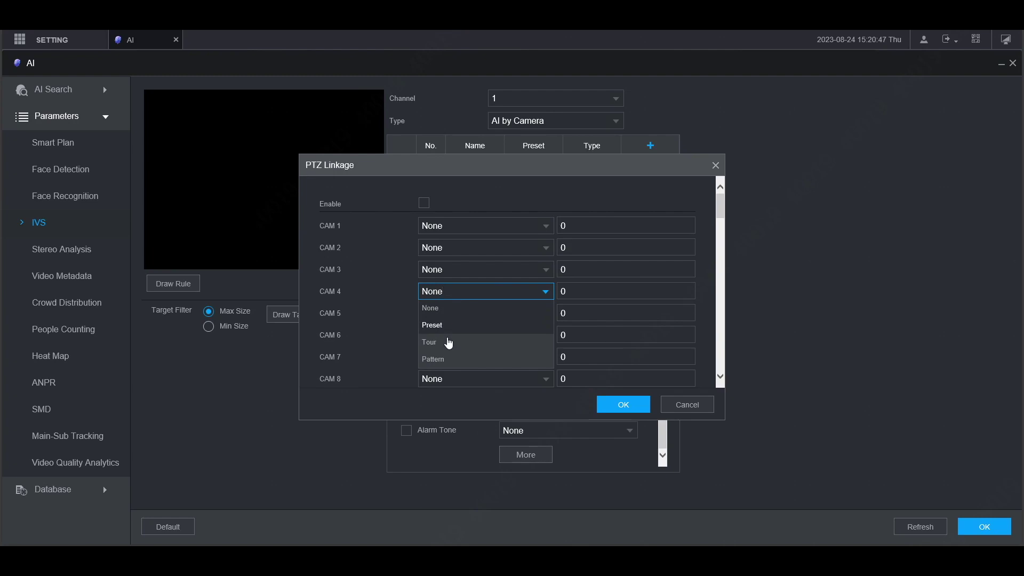
pyautogui.click(571, 293)
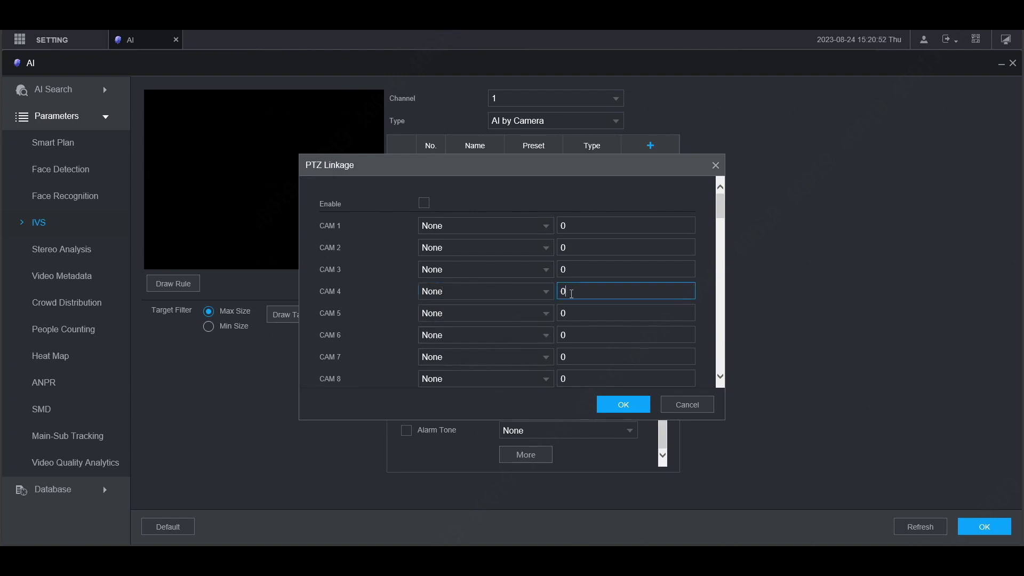
pyautogui.click(424, 205)
pyautogui.click(424, 205)
pyautogui.click(623, 403)
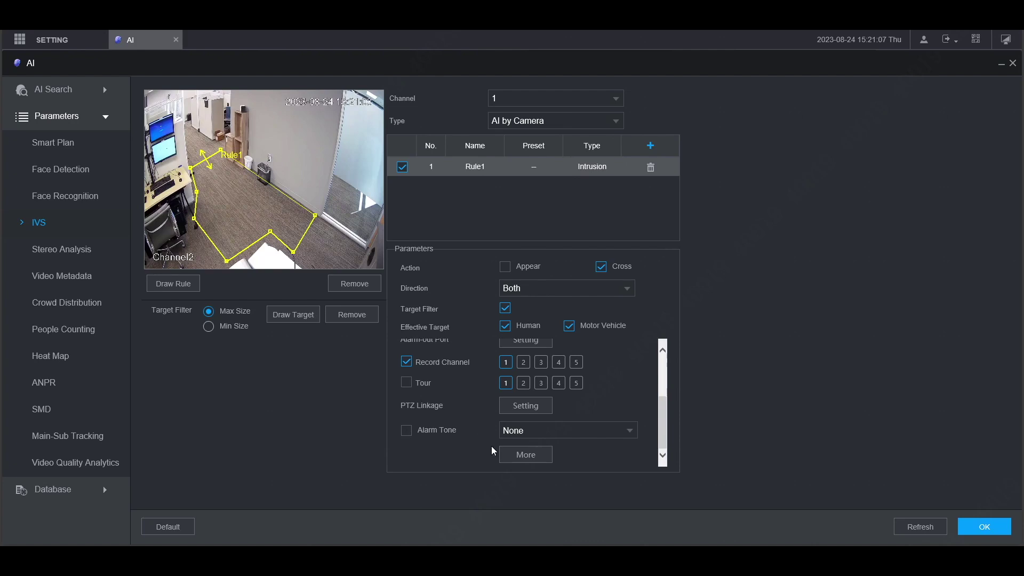
pyautogui.click(511, 454)
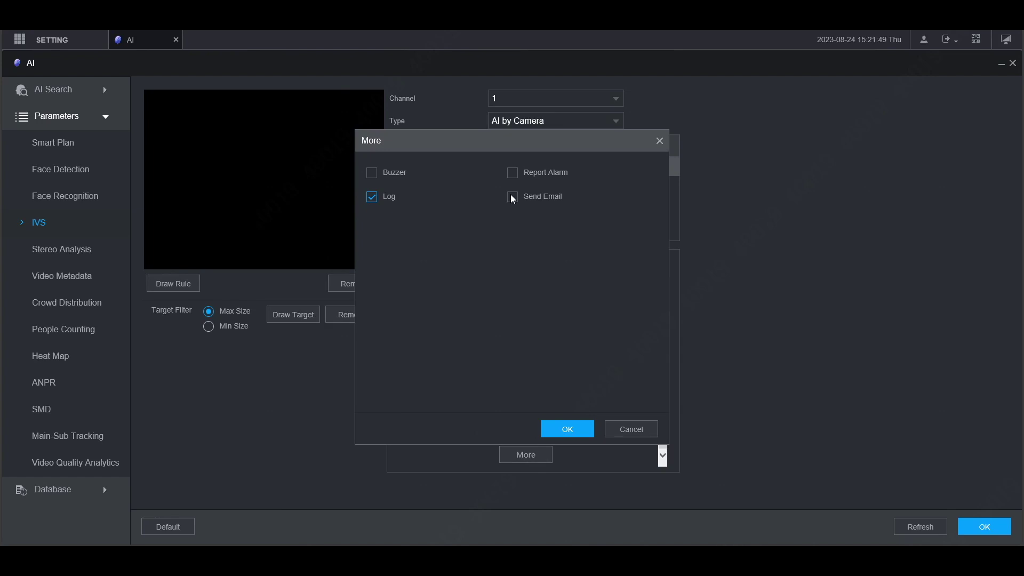
pyautogui.click(577, 431)
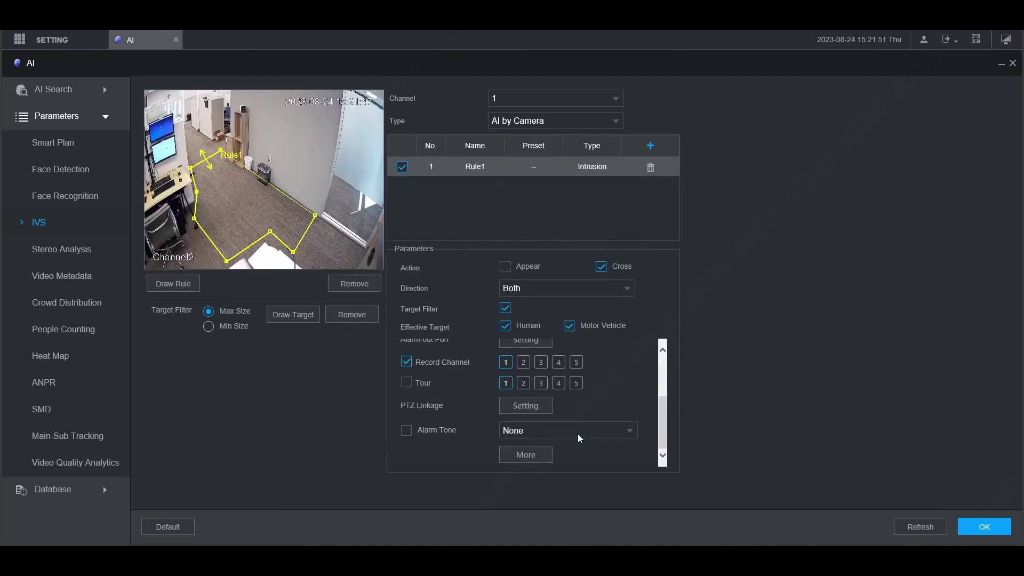
# Step: Save Rule1's intrusion rule settings with the main OK button
pyautogui.click(989, 531)
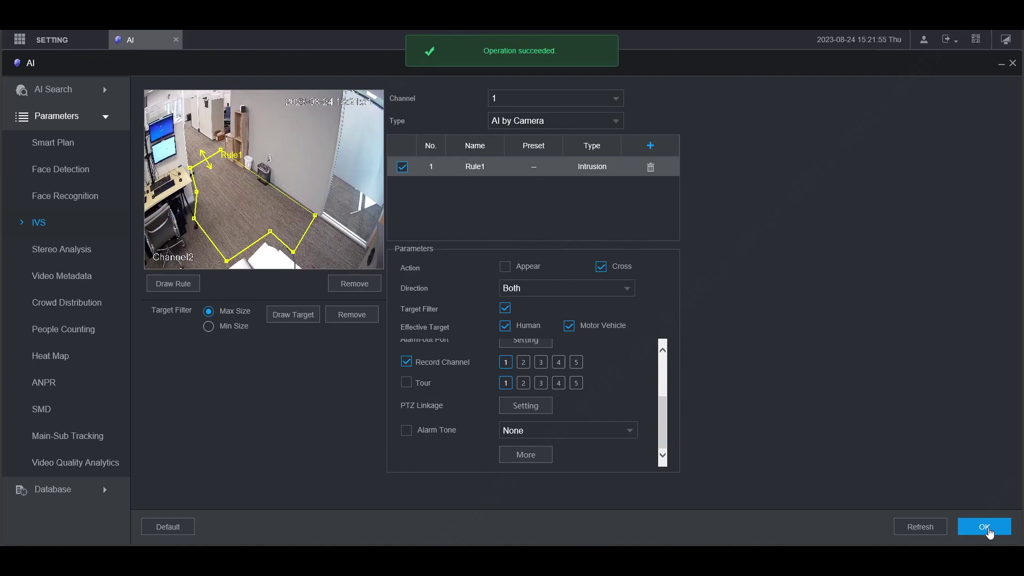